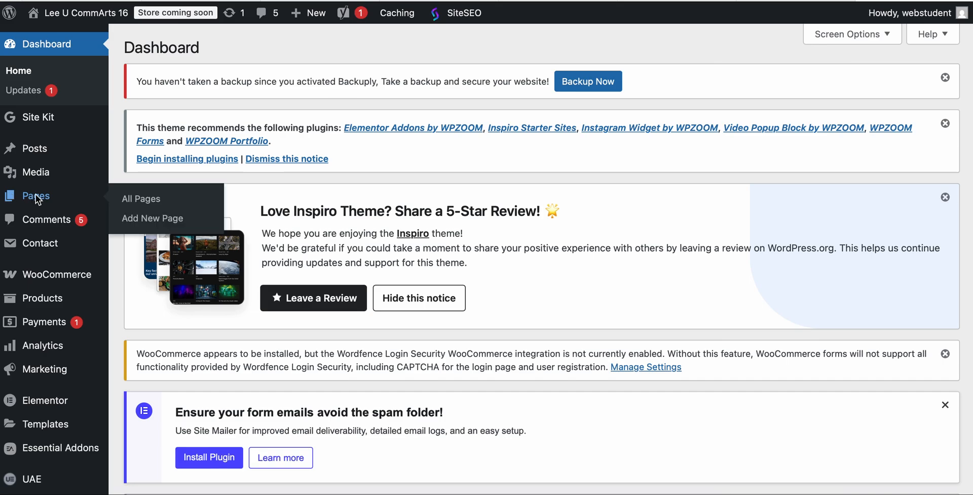
Open the list of all pages and duplicate the Contacts page with EA Duplicator
{"action": "left_click", "coordinate": [35, 193]}
{"action": "scroll", "coordinate": [292, 280], "scroll_direction": "down", "scroll_amount": 4}
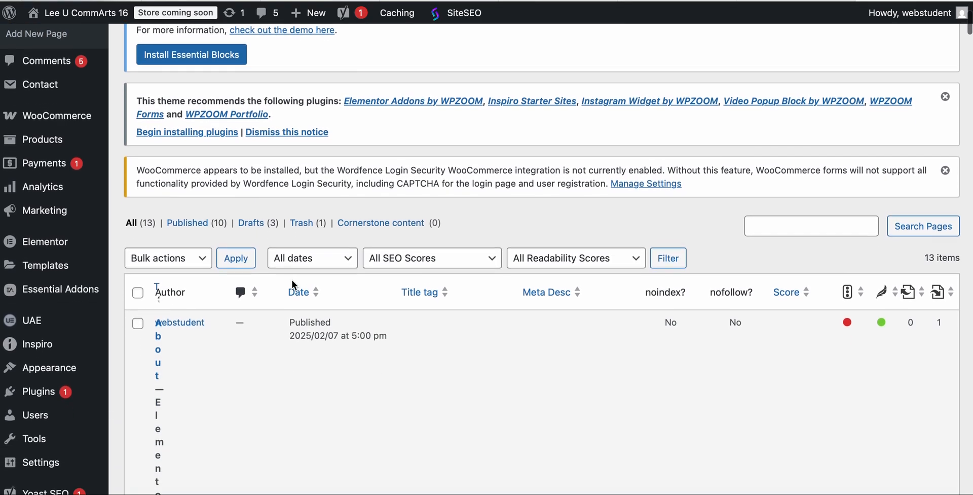
{"action": "scroll", "coordinate": [292, 280], "scroll_direction": "down", "scroll_amount": 10}
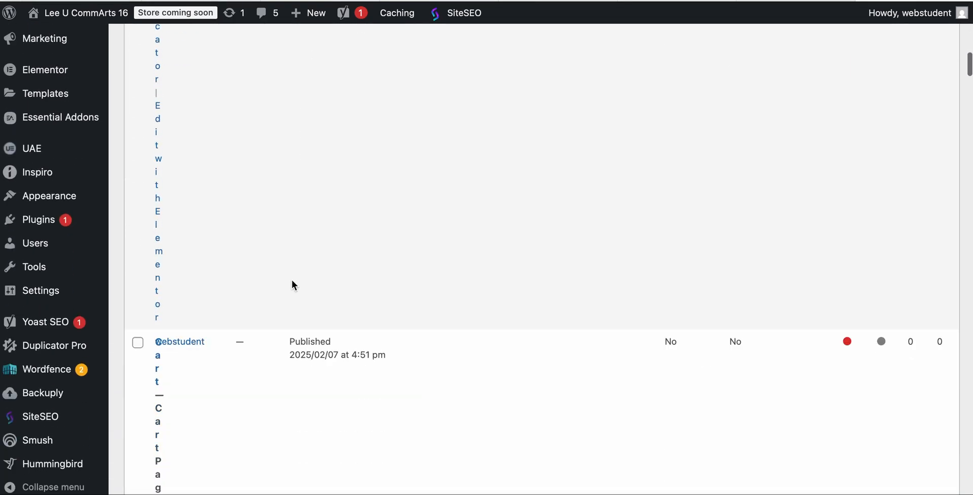
{"action": "scroll", "coordinate": [292, 284], "scroll_direction": "down", "scroll_amount": 2}
{"action": "scroll", "coordinate": [292, 280], "scroll_direction": "down", "scroll_amount": 2}
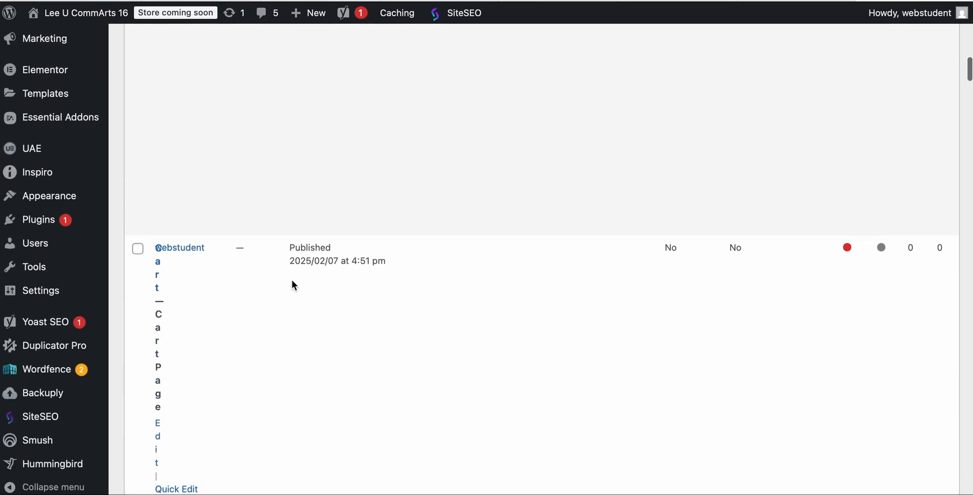
{"action": "scroll", "coordinate": [292, 280], "scroll_direction": "down", "scroll_amount": 3}
{"action": "scroll", "coordinate": [292, 282], "scroll_direction": "down", "scroll_amount": 10}
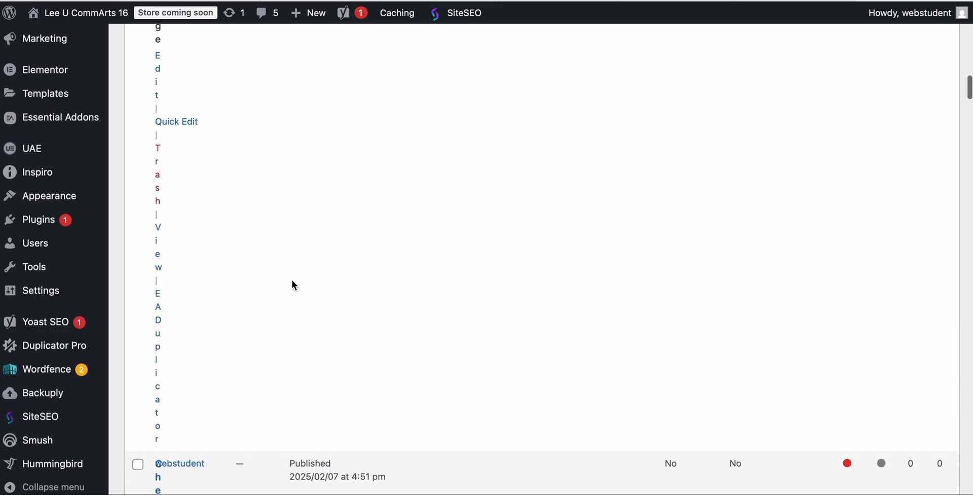
{"action": "scroll", "coordinate": [292, 280], "scroll_direction": "down", "scroll_amount": 10}
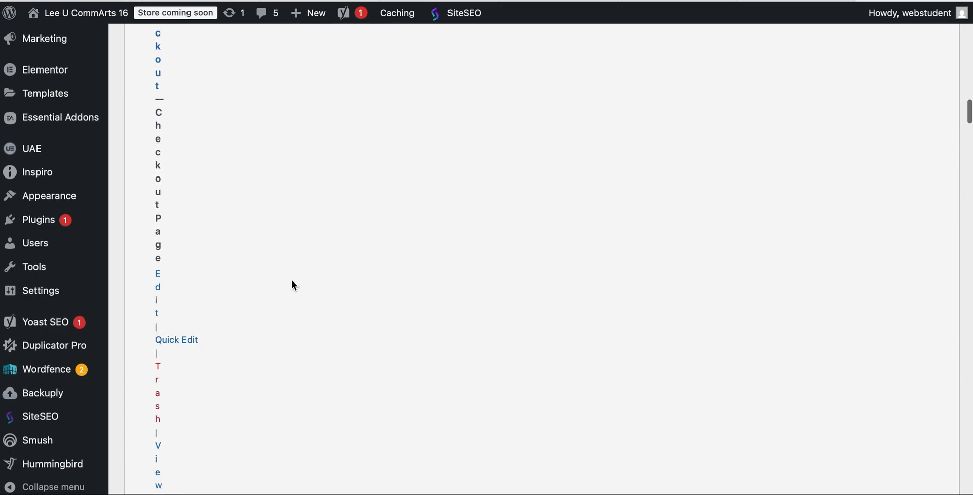
{"action": "scroll", "coordinate": [292, 280], "scroll_direction": "down", "scroll_amount": 5}
{"action": "scroll", "coordinate": [292, 280], "scroll_direction": "down", "scroll_amount": 10}
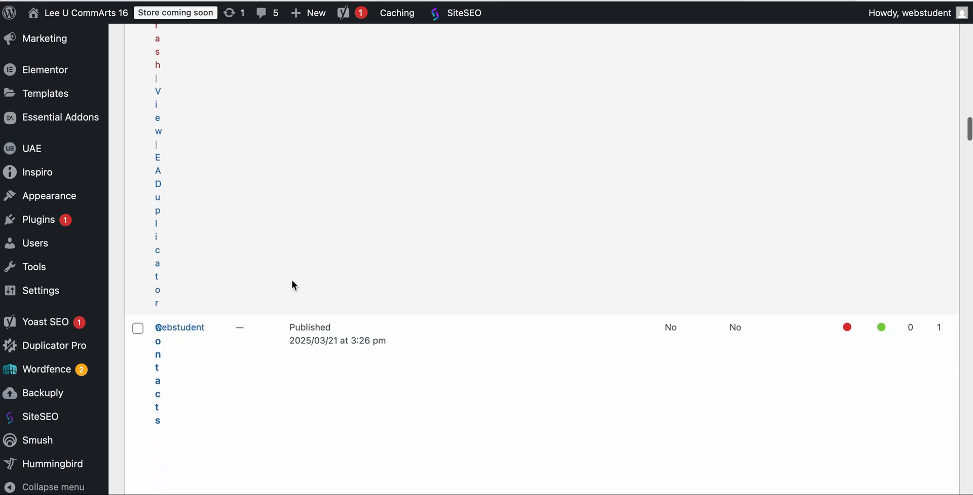
{"action": "scroll", "coordinate": [292, 280], "scroll_direction": "down", "scroll_amount": 2}
{"action": "mouse_move", "coordinate": [148, 165]}
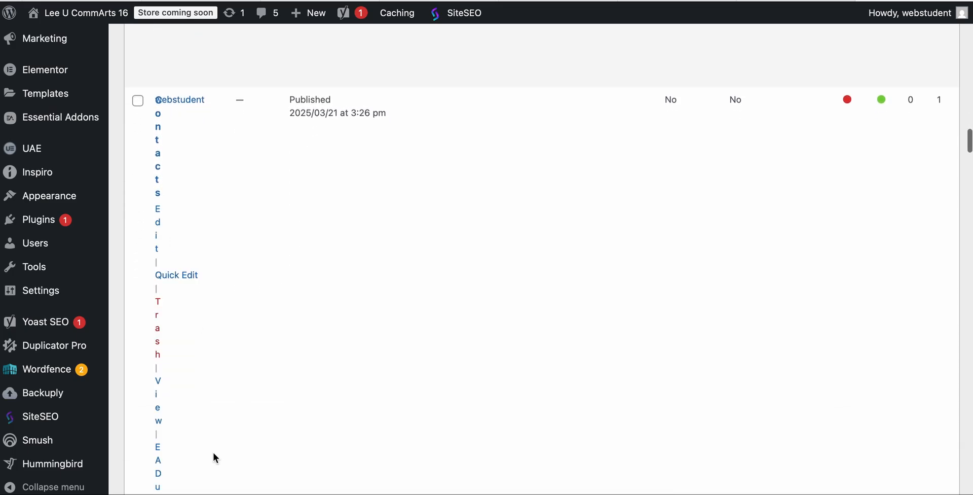
{"action": "scroll", "coordinate": [214, 453], "scroll_direction": "down", "scroll_amount": 6}
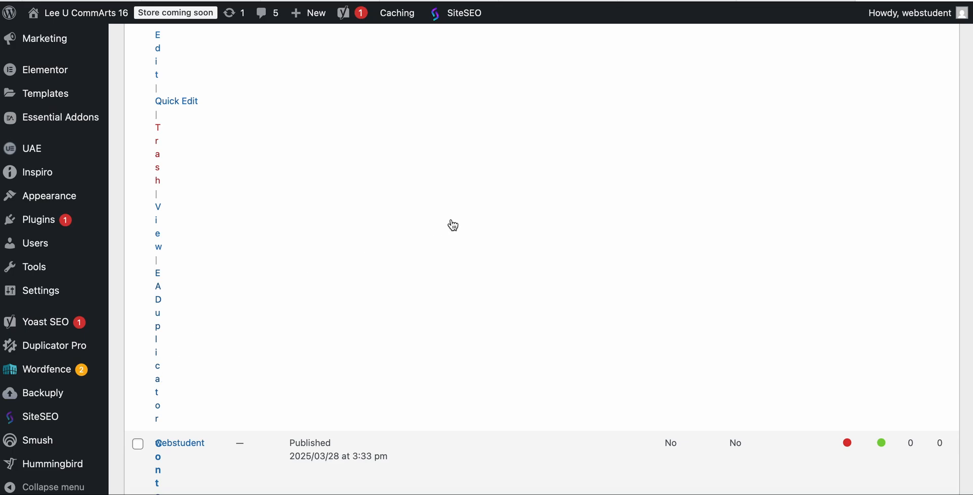
{"action": "scroll", "coordinate": [480, 293], "scroll_direction": "down", "scroll_amount": 6}
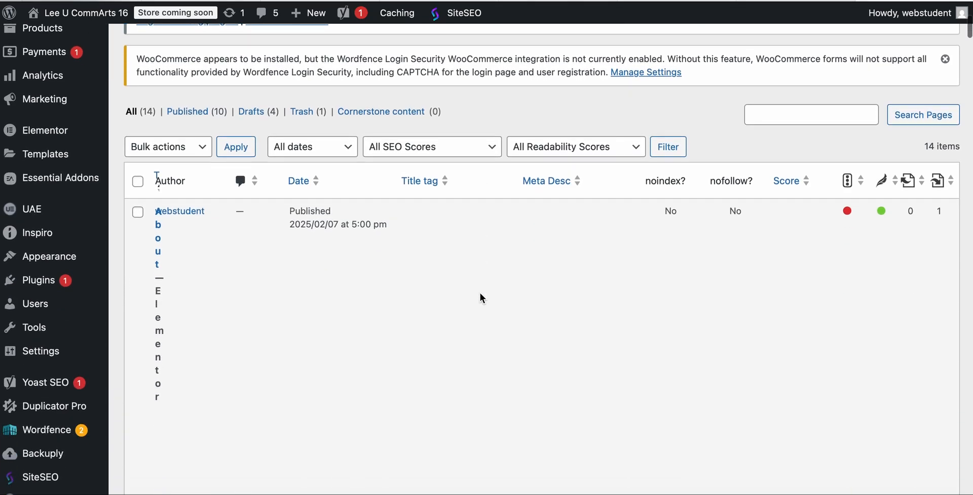
Look through the pages list for the new draft copy of the Contacts page
{"action": "scroll", "coordinate": [480, 293], "scroll_direction": "up", "scroll_amount": 5}
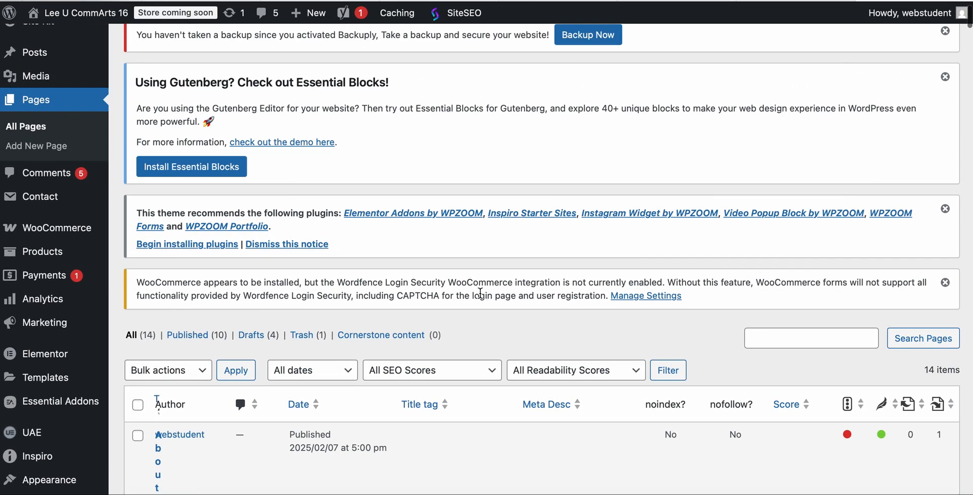
{"action": "scroll", "coordinate": [479, 293], "scroll_direction": "down", "scroll_amount": 15}
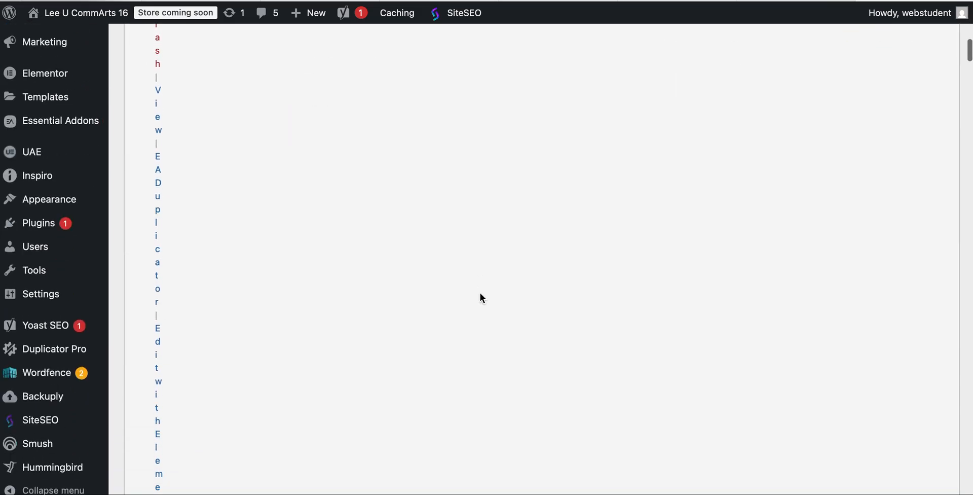
{"action": "scroll", "coordinate": [479, 293], "scroll_direction": "down", "scroll_amount": 3}
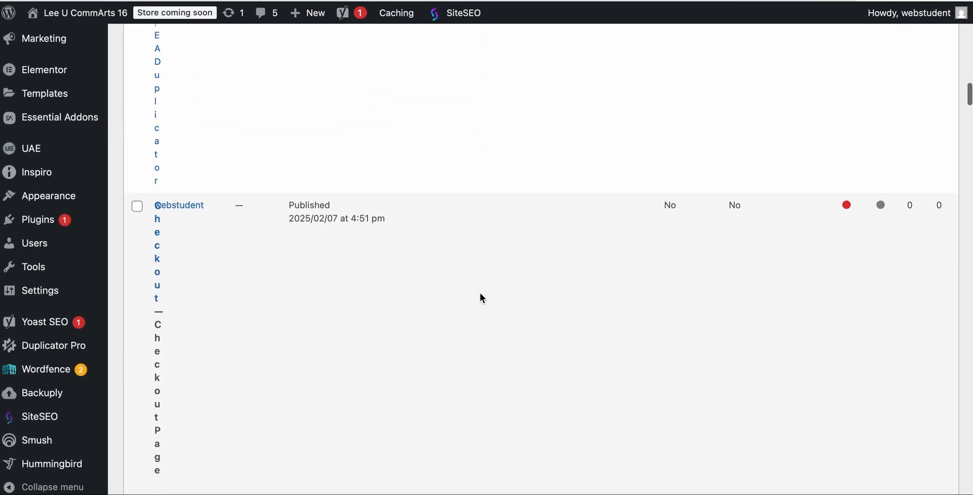
{"action": "scroll", "coordinate": [479, 293], "scroll_direction": "down", "scroll_amount": 20}
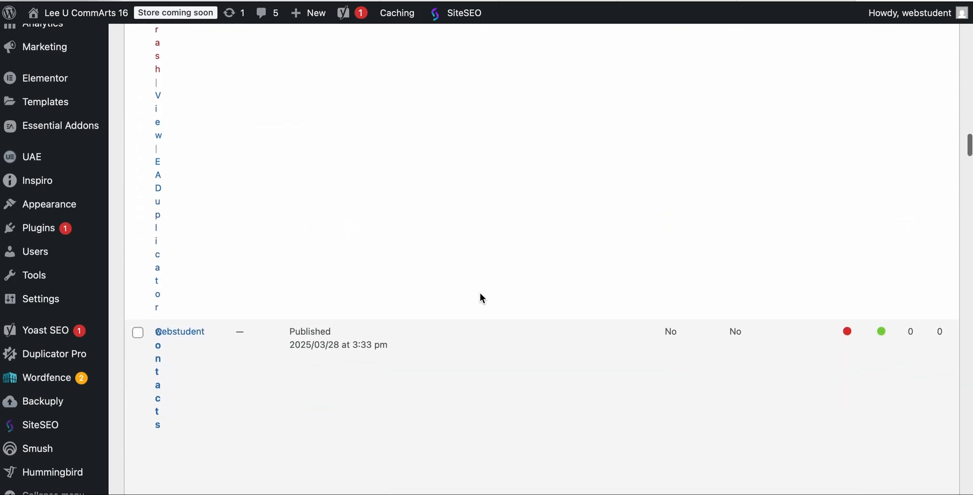
{"action": "scroll", "coordinate": [479, 293], "scroll_direction": "down", "scroll_amount": 10}
{"action": "scroll", "coordinate": [479, 292], "scroll_direction": "down", "scroll_amount": 2}
{"action": "scroll", "coordinate": [479, 293], "scroll_direction": "up", "scroll_amount": 1}
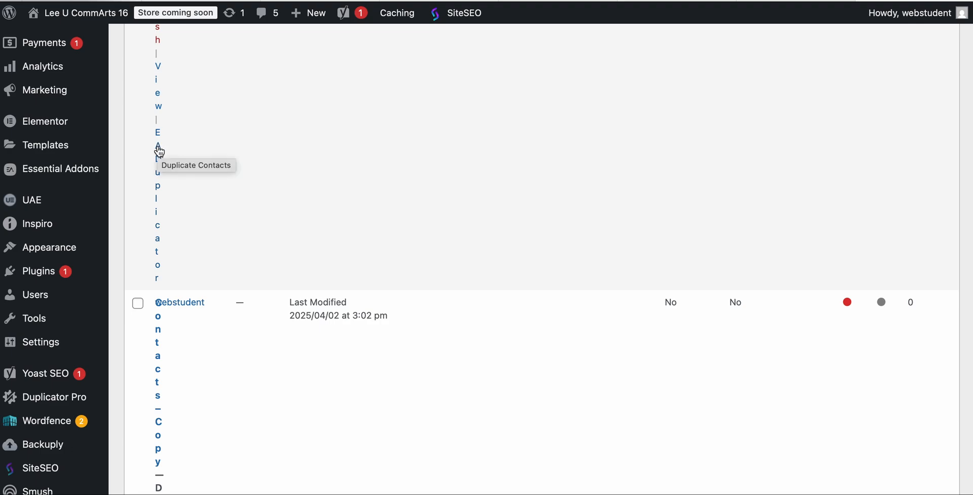
Open the Contacts page published 2025/03/28 in the Elementor editor and close its Structure panel
{"action": "scroll", "coordinate": [168, 130], "scroll_direction": "up", "scroll_amount": 2}
{"action": "scroll", "coordinate": [172, 138], "scroll_direction": "up", "scroll_amount": 5}
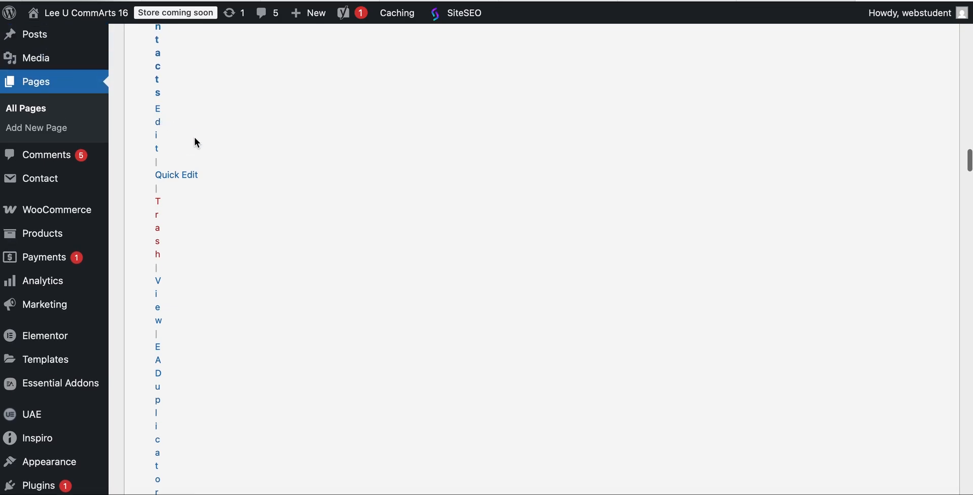
{"action": "scroll", "coordinate": [196, 141], "scroll_direction": "up", "scroll_amount": 2}
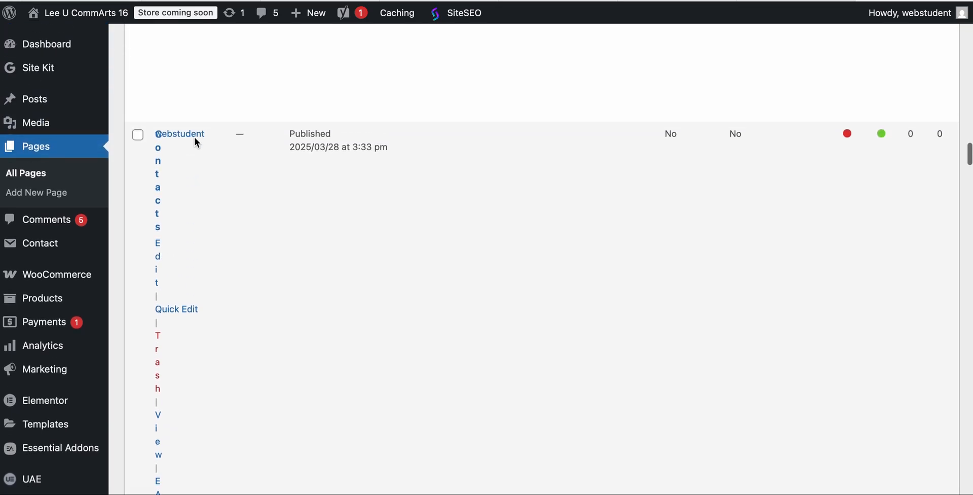
{"action": "left_click", "coordinate": [158, 146]}
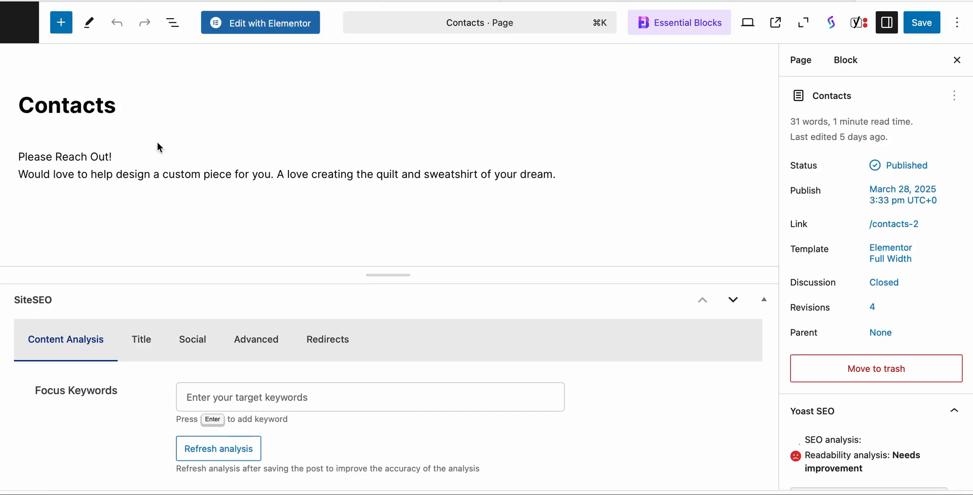
{"action": "left_click", "coordinate": [246, 25]}
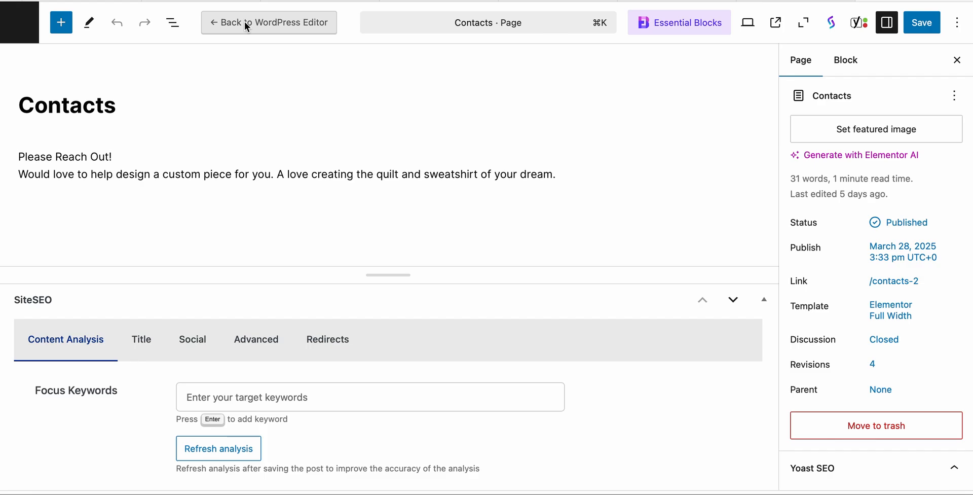
{"action": "left_click", "coordinate": [244, 21]}
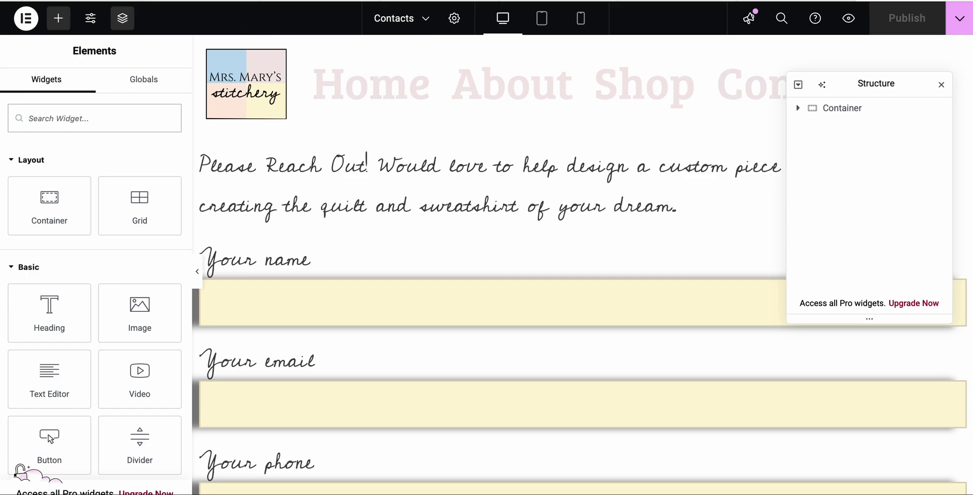
{"action": "left_click", "coordinate": [942, 84]}
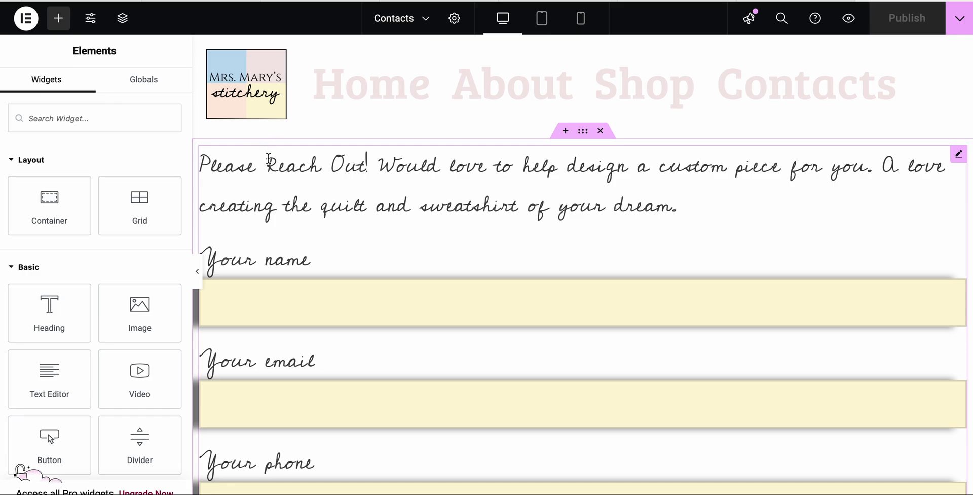
Examine the Labels typography in the Contact Form 7 widget's style settings, then collapse the Labels section
{"action": "left_click", "coordinate": [959, 154]}
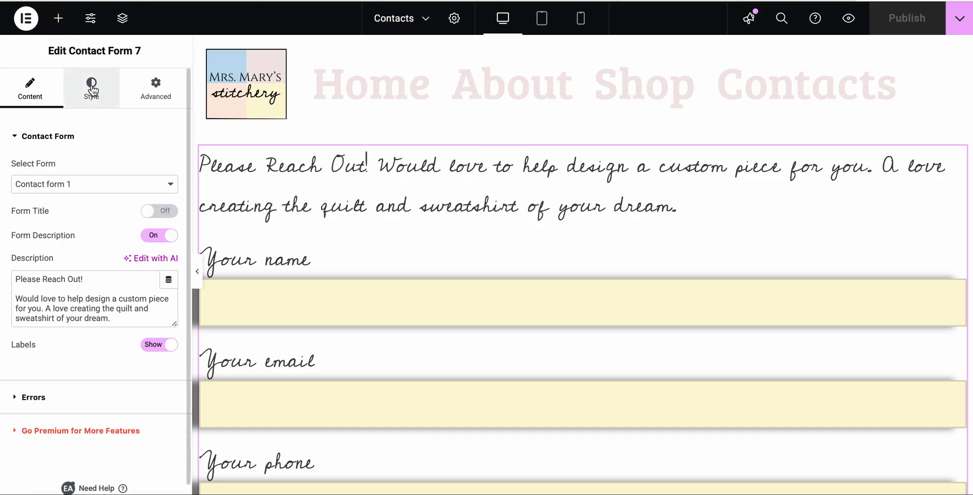
{"action": "left_click", "coordinate": [104, 100]}
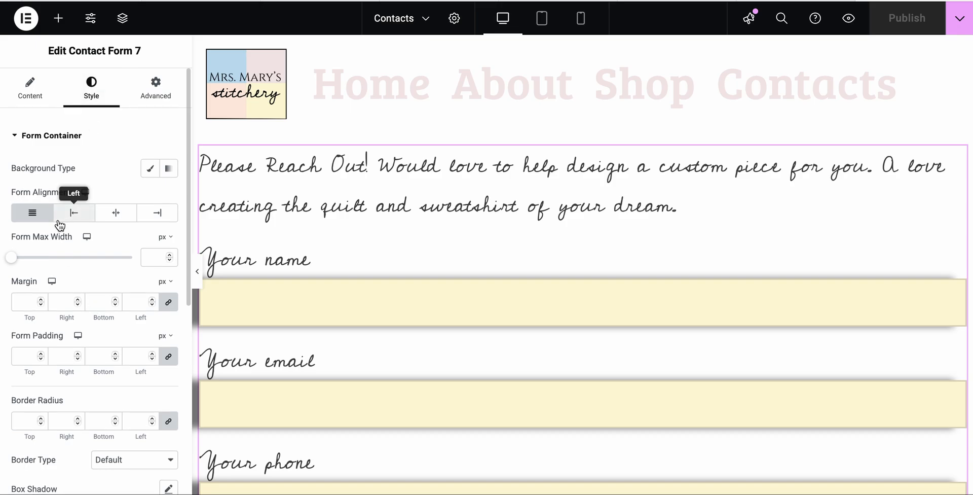
{"action": "scroll", "coordinate": [59, 224], "scroll_direction": "down", "scroll_amount": 1}
{"action": "scroll", "coordinate": [57, 220], "scroll_direction": "down", "scroll_amount": 6}
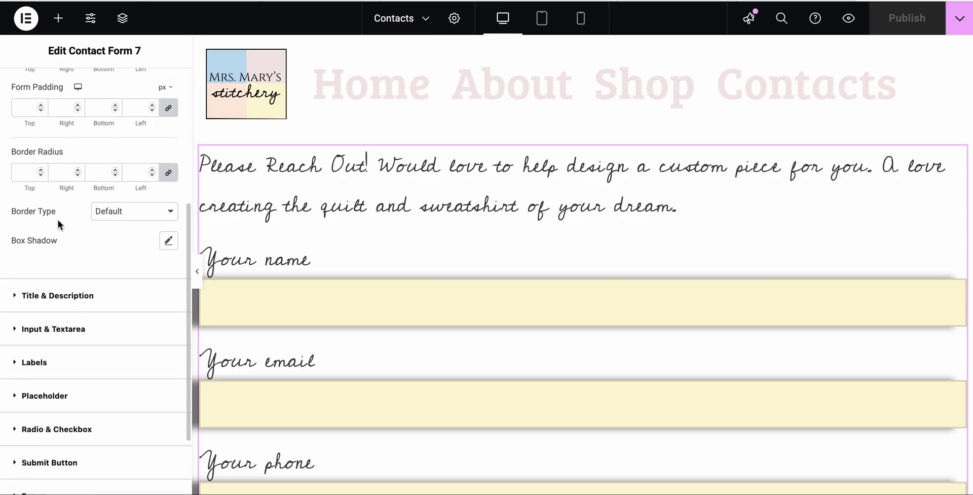
{"action": "left_click", "coordinate": [35, 300]}
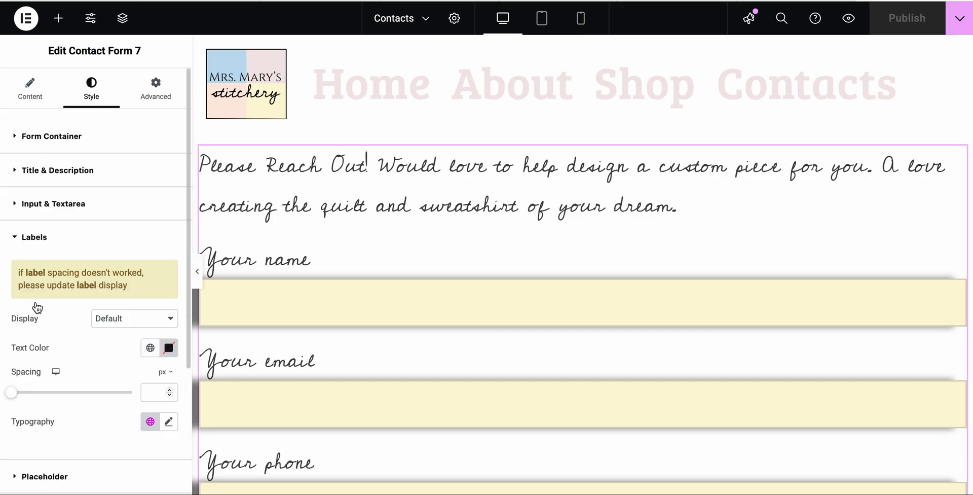
{"action": "scroll", "coordinate": [78, 294], "scroll_direction": "down", "scroll_amount": 3}
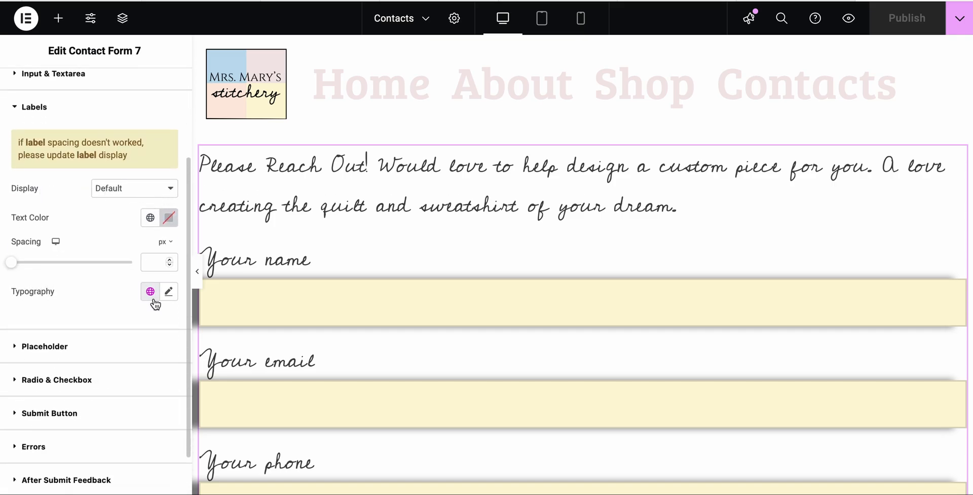
{"action": "left_click", "coordinate": [168, 291]}
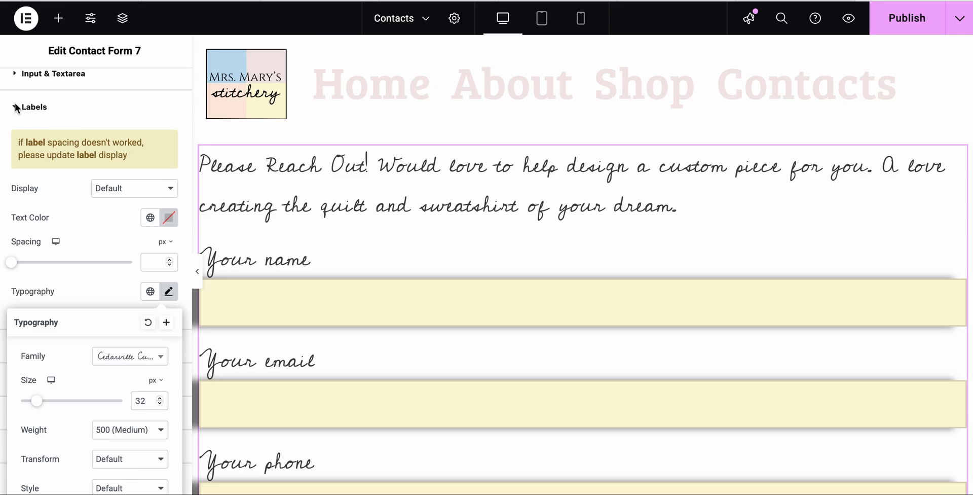
{"action": "left_click", "coordinate": [32, 109]}
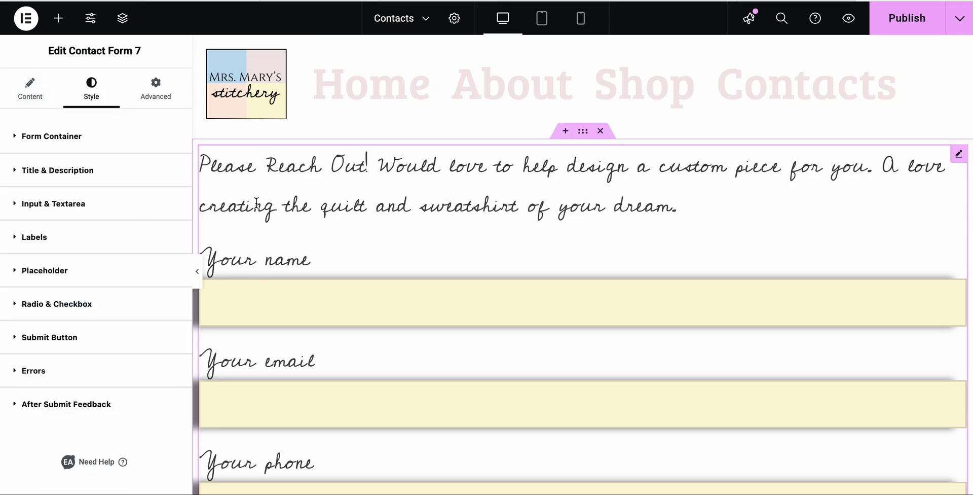
Exit Elementor to WordPress without publishing the Contacts page changes and return to the pages list
{"action": "left_click", "coordinate": [26, 22]}
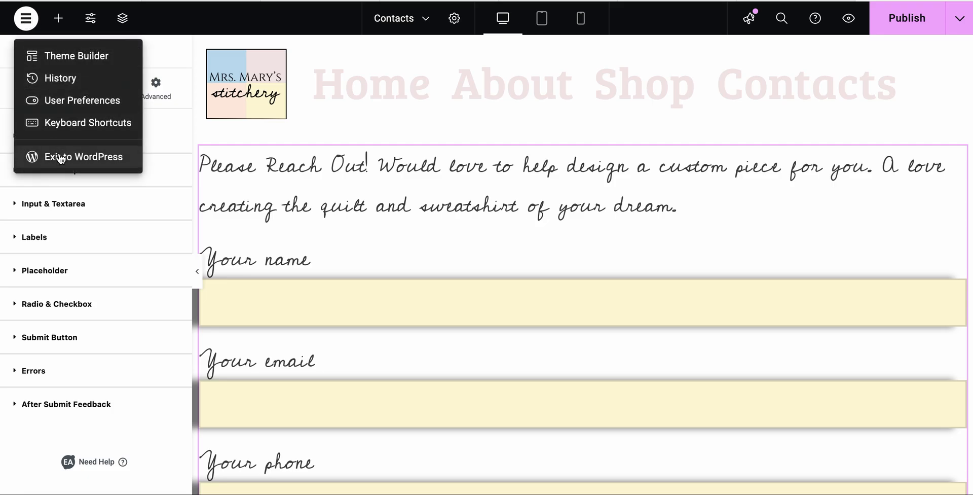
{"action": "left_click", "coordinate": [58, 157]}
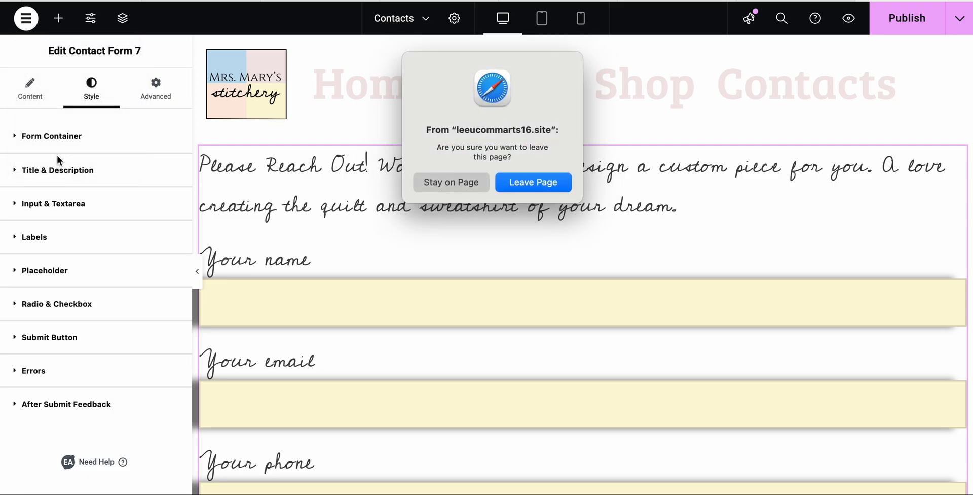
{"action": "left_click", "coordinate": [533, 183]}
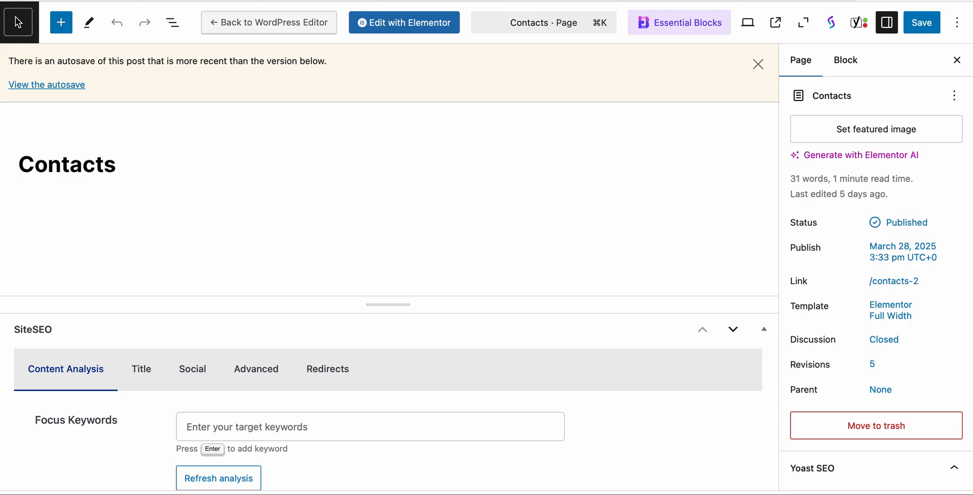
{"action": "left_click", "coordinate": [18, 23]}
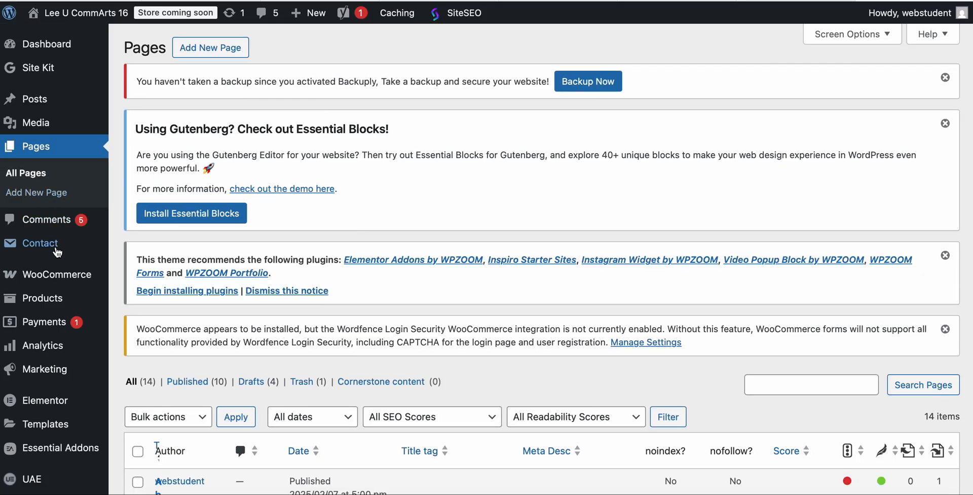
Open Elementor's general settings from the WordPress dashboard
{"action": "scroll", "coordinate": [57, 252], "scroll_direction": "down", "scroll_amount": 5}
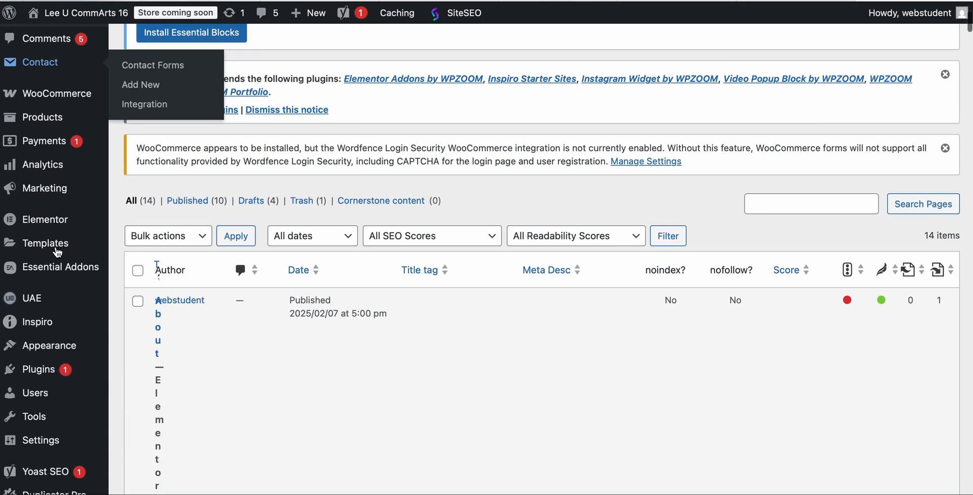
{"action": "scroll", "coordinate": [56, 253], "scroll_direction": "up", "scroll_amount": 2}
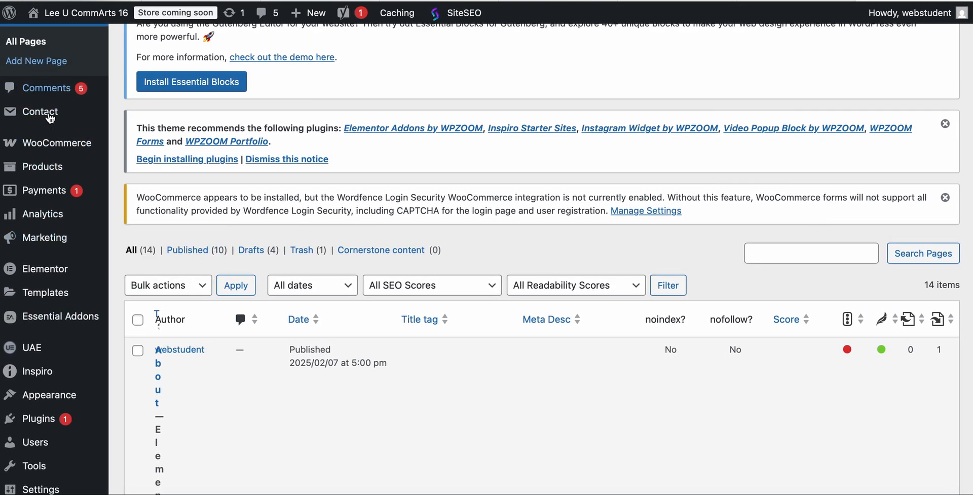
{"action": "mouse_move", "coordinate": [45, 273]}
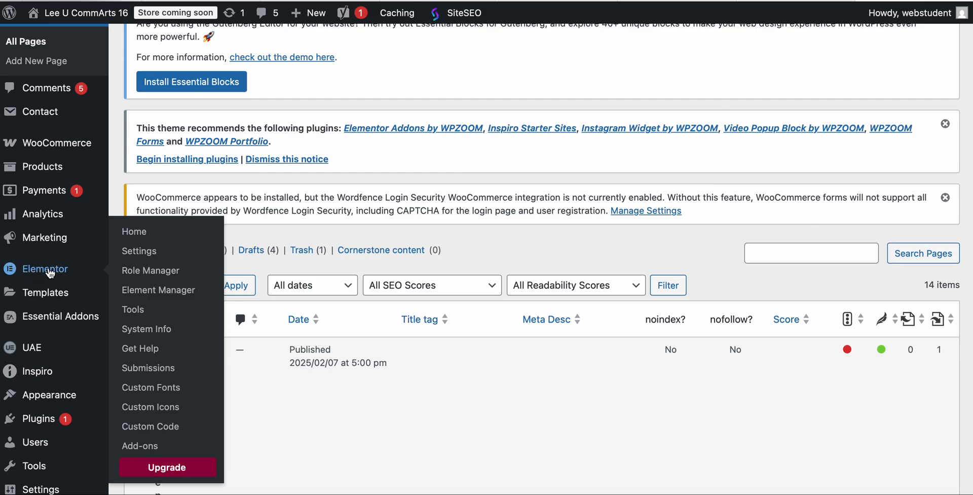
{"action": "left_click", "coordinate": [139, 249]}
{"action": "scroll", "coordinate": [391, 333], "scroll_direction": "down", "scroll_amount": 5}
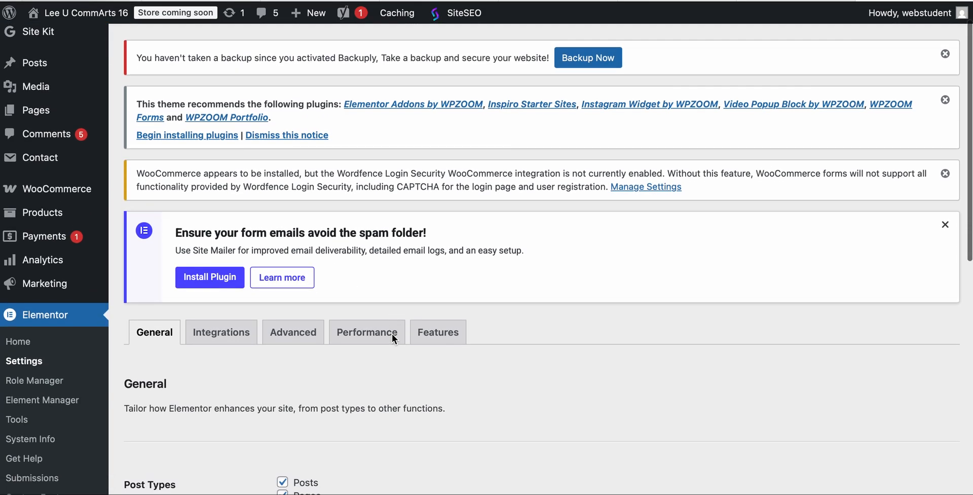
Save Elementor's general settings with Disable Default Colors and Disable Default Fonts enabled
{"action": "scroll", "coordinate": [393, 336], "scroll_direction": "down", "scroll_amount": 3}
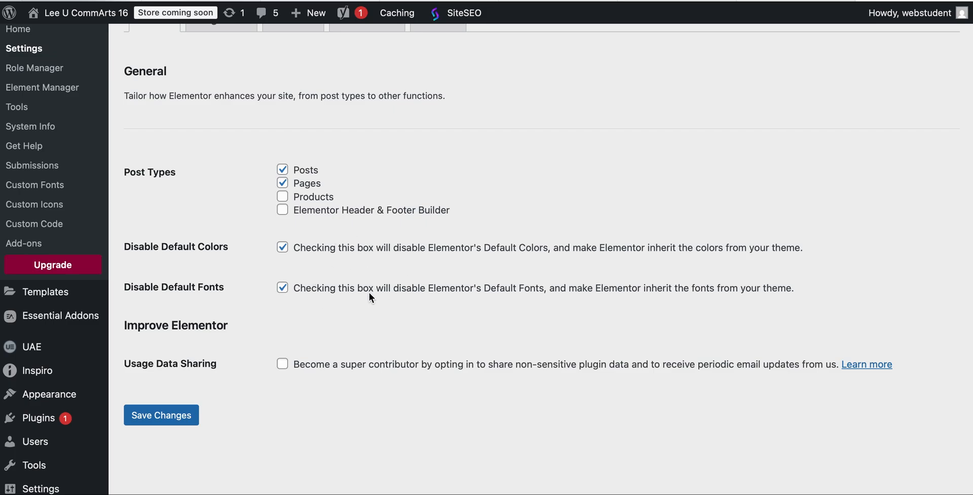
{"action": "left_click", "coordinate": [160, 415]}
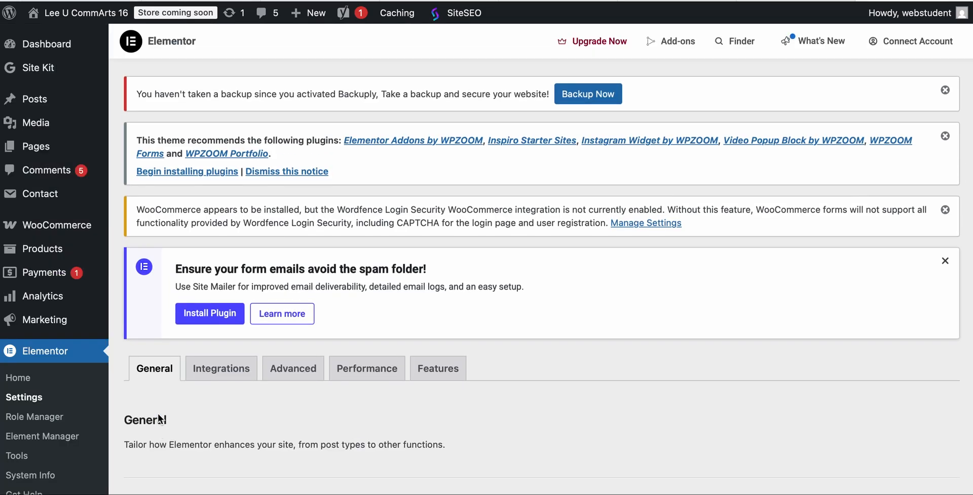
{"action": "scroll", "coordinate": [264, 190], "scroll_direction": "down", "scroll_amount": 2}
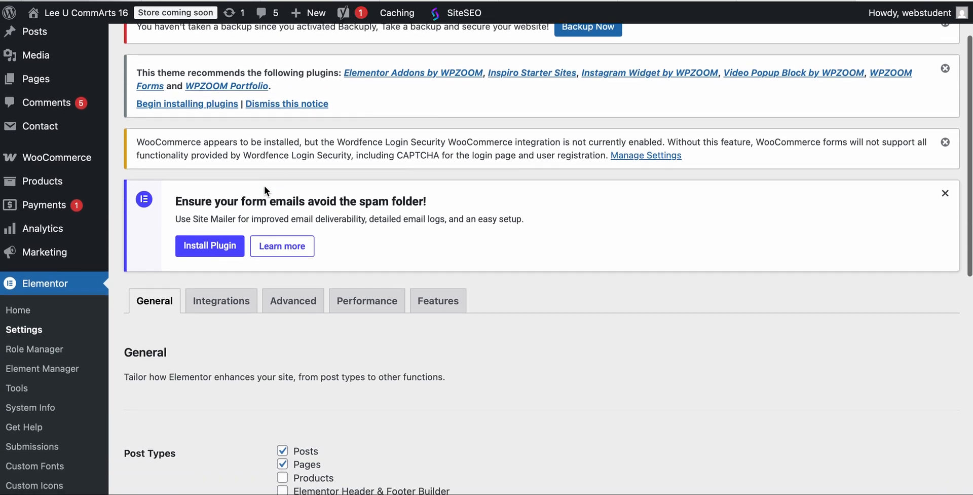
{"action": "scroll", "coordinate": [264, 186], "scroll_direction": "down", "scroll_amount": 10}
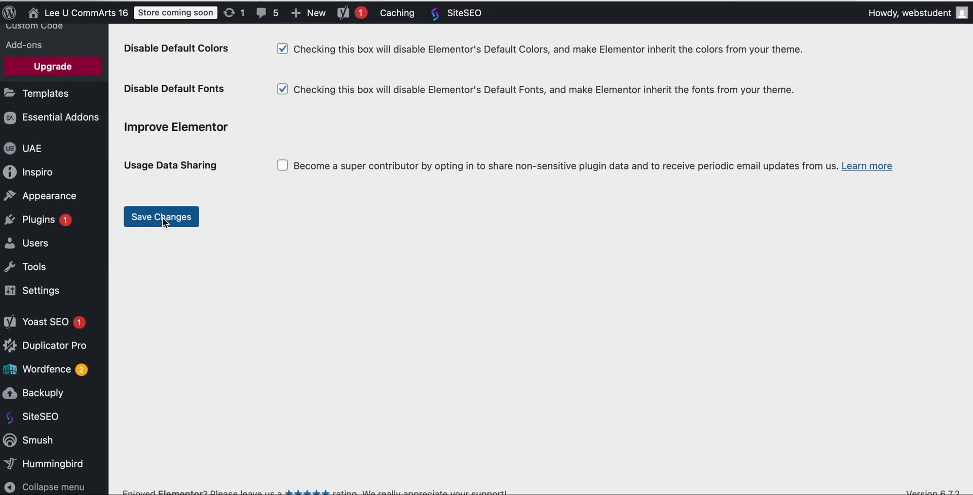
{"action": "scroll", "coordinate": [62, 178], "scroll_direction": "up", "scroll_amount": 1}
{"action": "scroll", "coordinate": [62, 178], "scroll_direction": "up", "scroll_amount": 10}
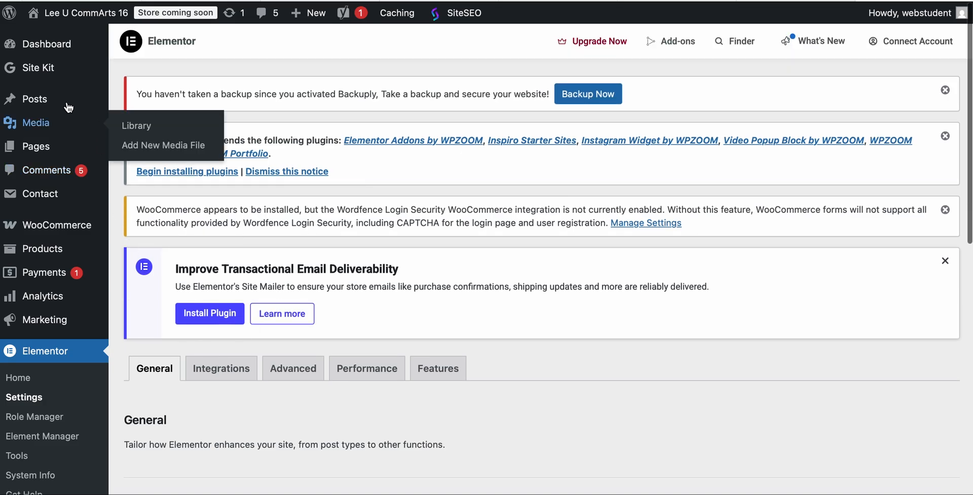
Return from Elementor's settings to the list of all WordPress pages
{"action": "scroll", "coordinate": [40, 215], "scroll_direction": "down", "scroll_amount": 6}
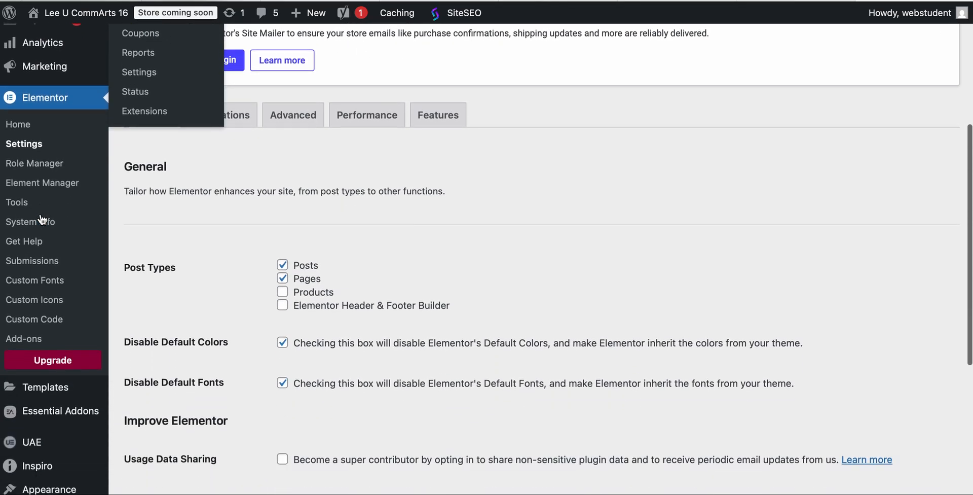
{"action": "scroll", "coordinate": [51, 364], "scroll_direction": "down", "scroll_amount": 3}
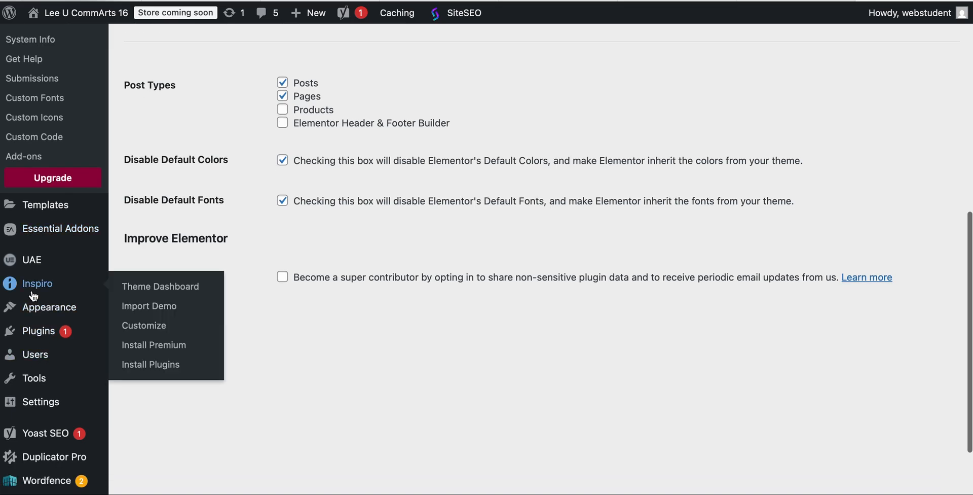
{"action": "mouse_move", "coordinate": [30, 310]}
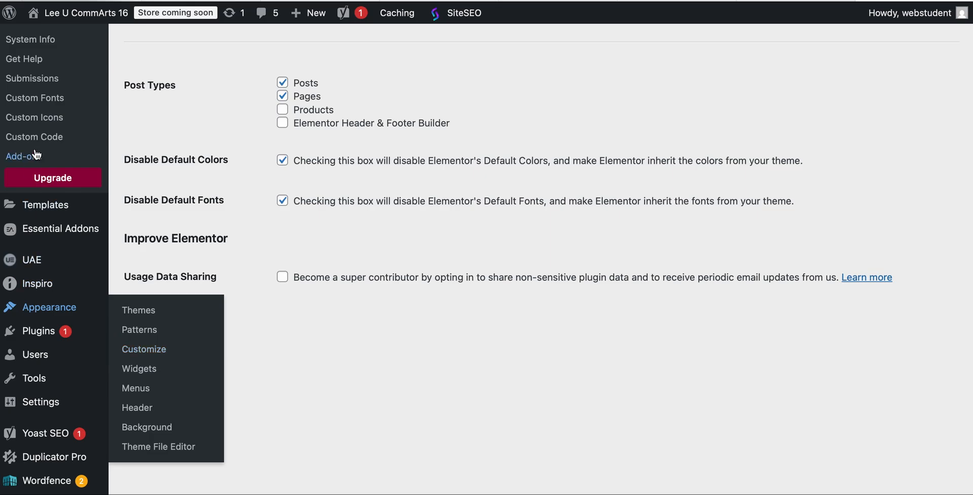
{"action": "scroll", "coordinate": [45, 75], "scroll_direction": "up", "scroll_amount": 5}
{"action": "scroll", "coordinate": [45, 75], "scroll_direction": "up", "scroll_amount": 4}
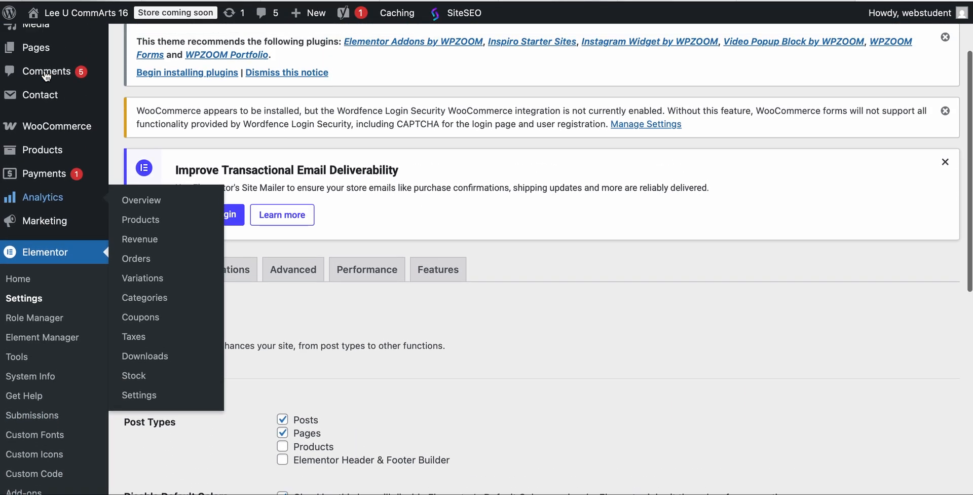
{"action": "mouse_move", "coordinate": [28, 148]}
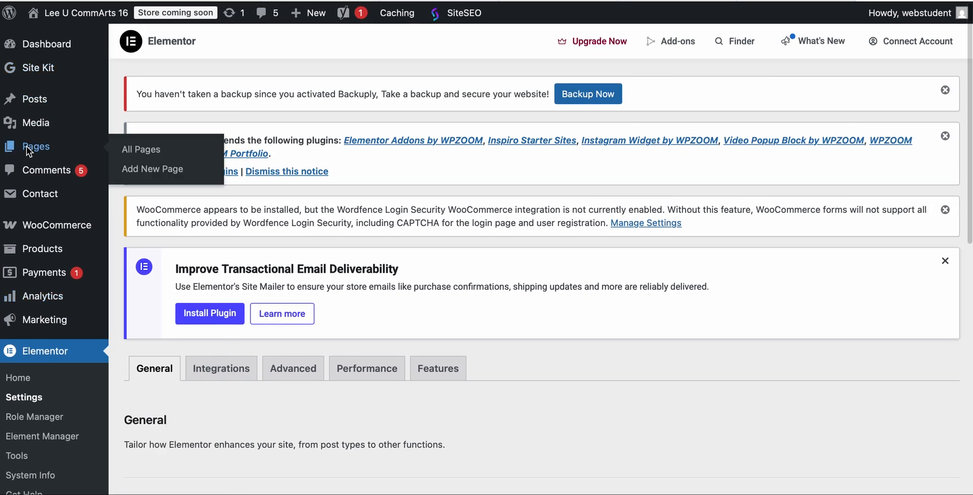
{"action": "left_click", "coordinate": [26, 146]}
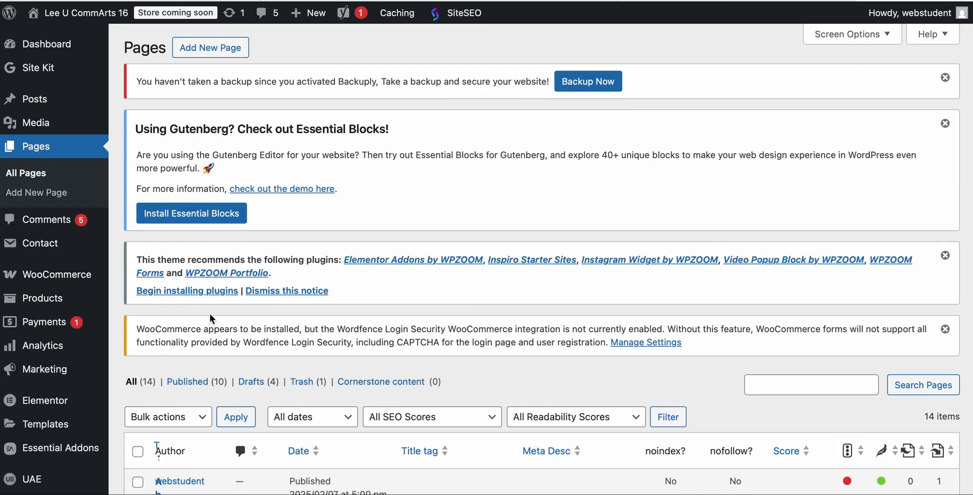
Open the Contacts page published March 21, 2025 and launch it in the Elementor editor
{"action": "scroll", "coordinate": [210, 314], "scroll_direction": "down", "scroll_amount": 6}
{"action": "scroll", "coordinate": [209, 315], "scroll_direction": "down", "scroll_amount": 11}
{"action": "scroll", "coordinate": [210, 314], "scroll_direction": "up", "scroll_amount": 7}
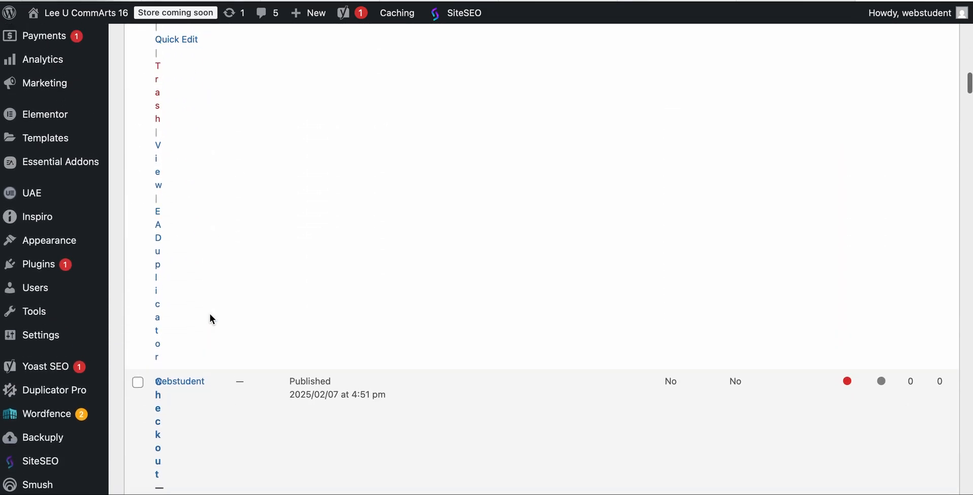
{"action": "scroll", "coordinate": [210, 314], "scroll_direction": "down", "scroll_amount": 15}
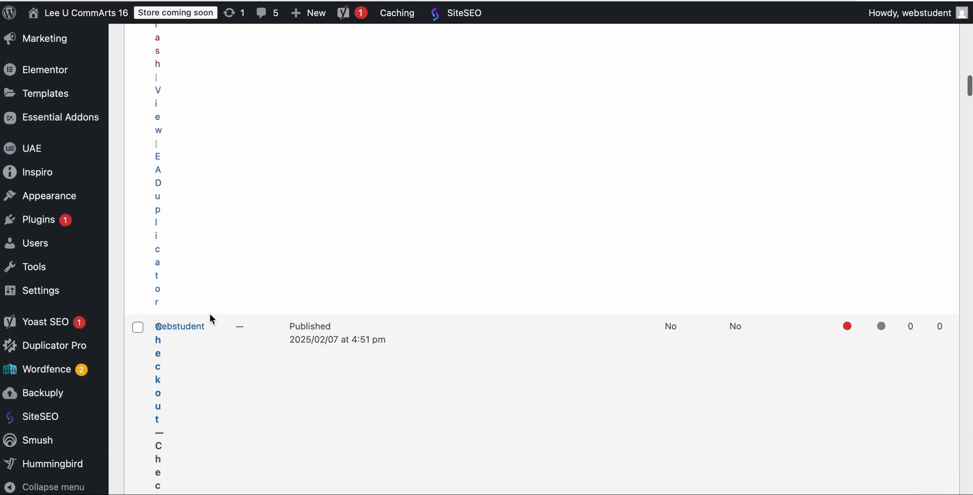
{"action": "scroll", "coordinate": [210, 315], "scroll_direction": "down", "scroll_amount": 10}
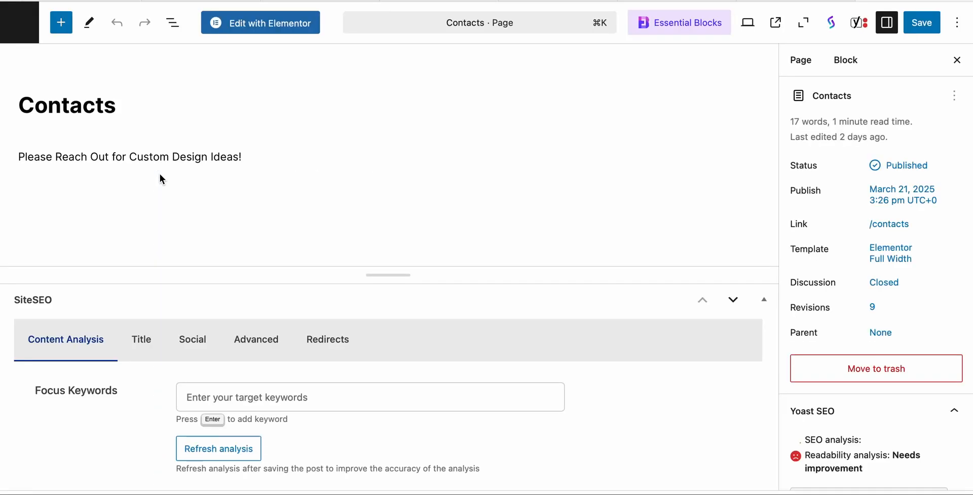
{"action": "left_click", "coordinate": [267, 22]}
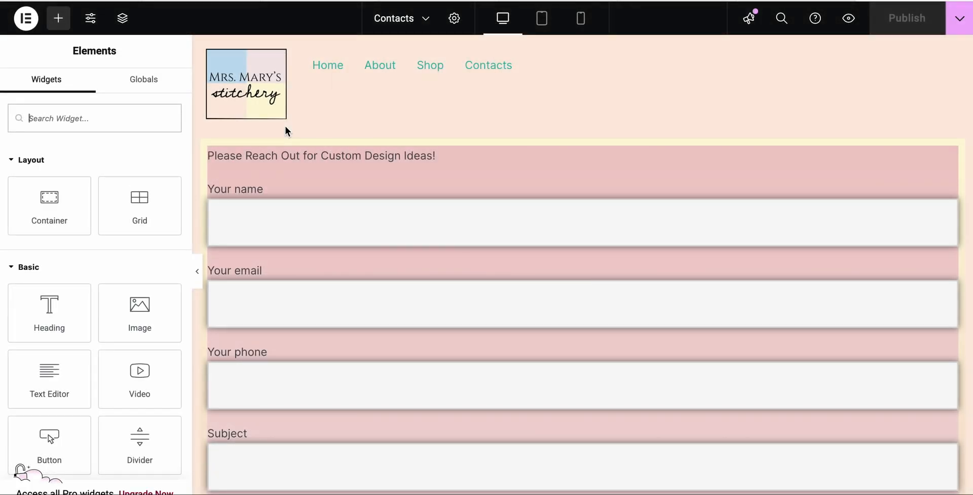
Open the Form Fields theme style in Elementor's Site Settings
{"action": "left_click", "coordinate": [91, 20]}
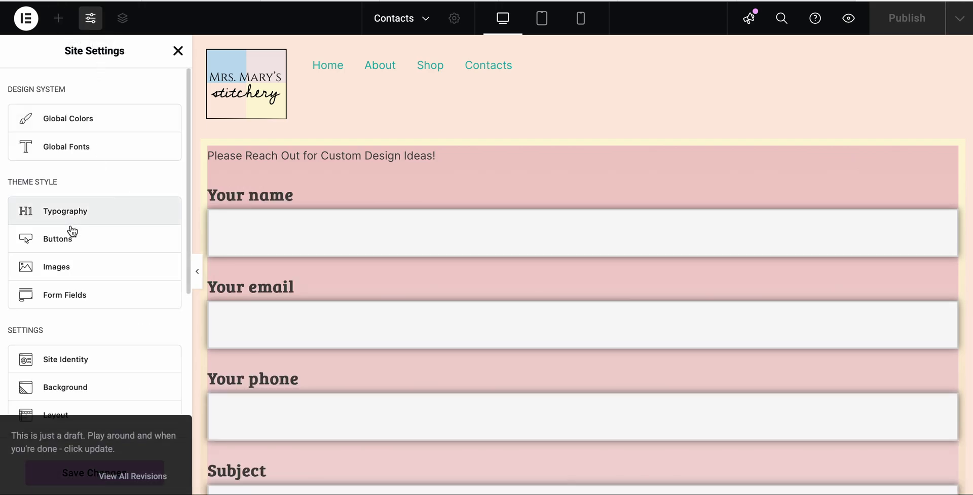
{"action": "scroll", "coordinate": [72, 232], "scroll_direction": "down", "scroll_amount": 3}
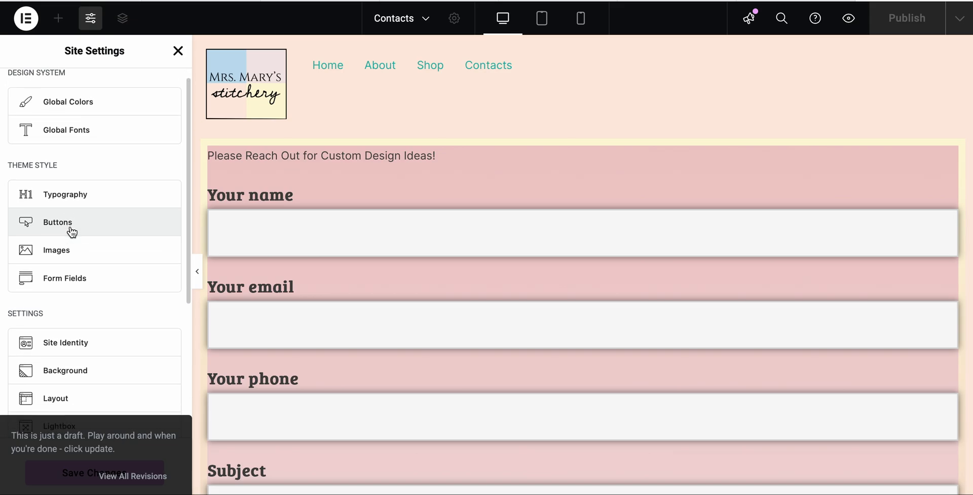
{"action": "scroll", "coordinate": [72, 232], "scroll_direction": "down", "scroll_amount": 1}
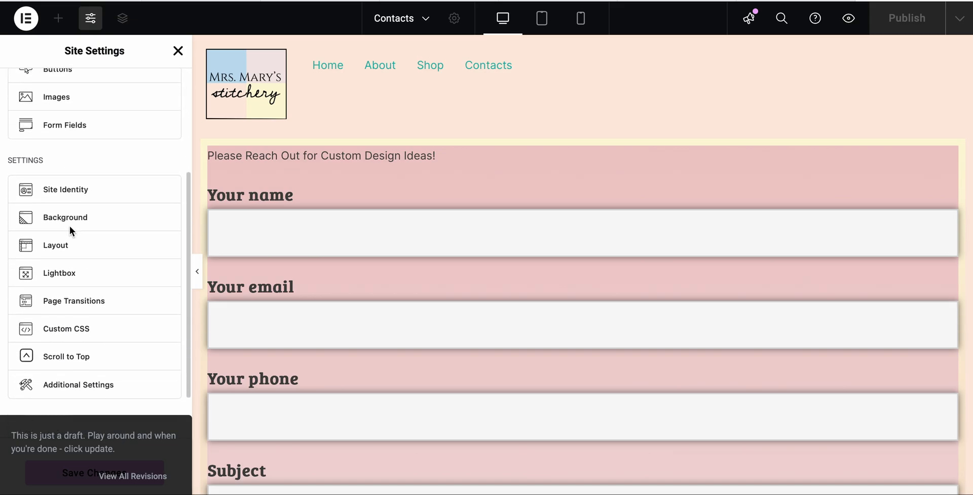
{"action": "scroll", "coordinate": [71, 232], "scroll_direction": "up", "scroll_amount": 1}
{"action": "scroll", "coordinate": [70, 228], "scroll_direction": "up", "scroll_amount": 1}
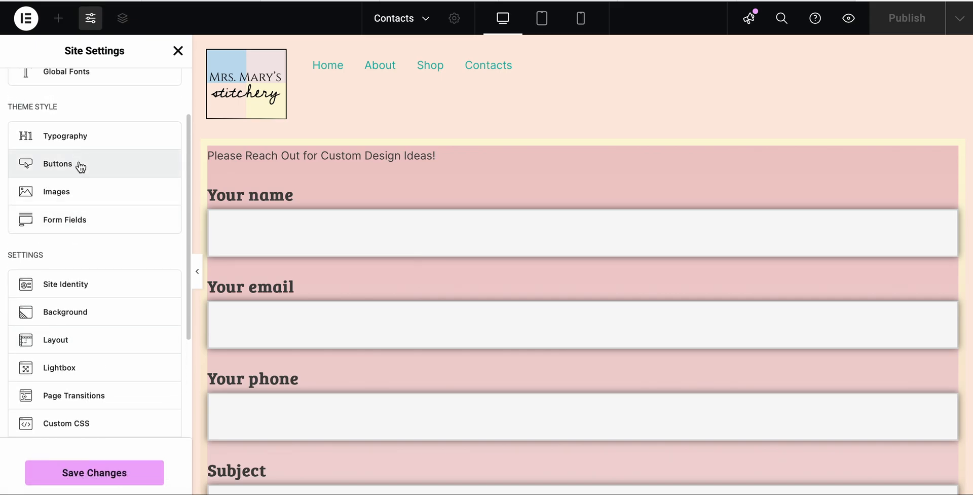
{"action": "left_click", "coordinate": [56, 220]}
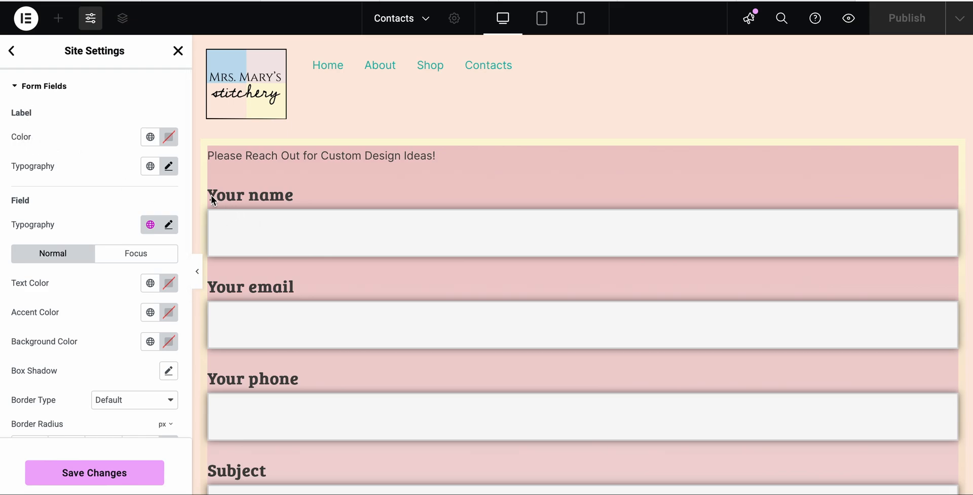
Assign the Secondary global font to the form fields' label typography
{"action": "left_click", "coordinate": [150, 167]}
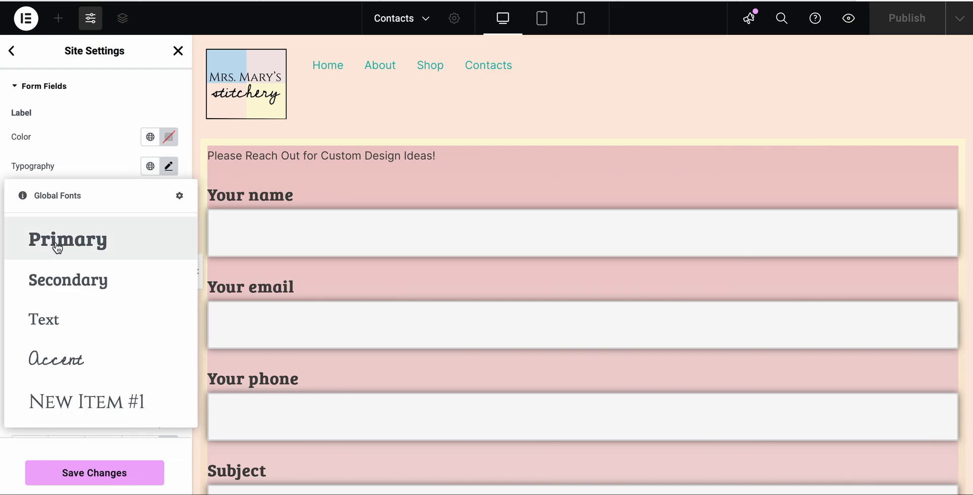
{"action": "left_click", "coordinate": [47, 281]}
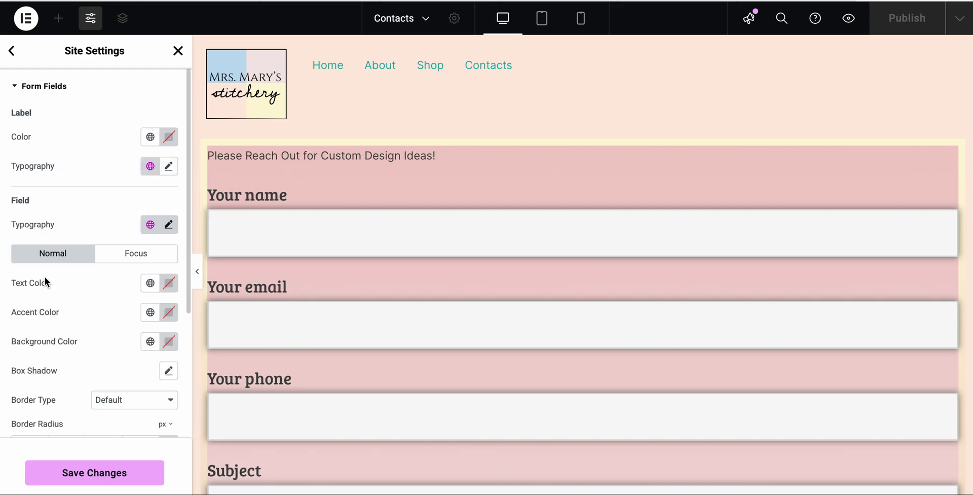
{"action": "scroll", "coordinate": [67, 214], "scroll_direction": "down", "scroll_amount": 4}
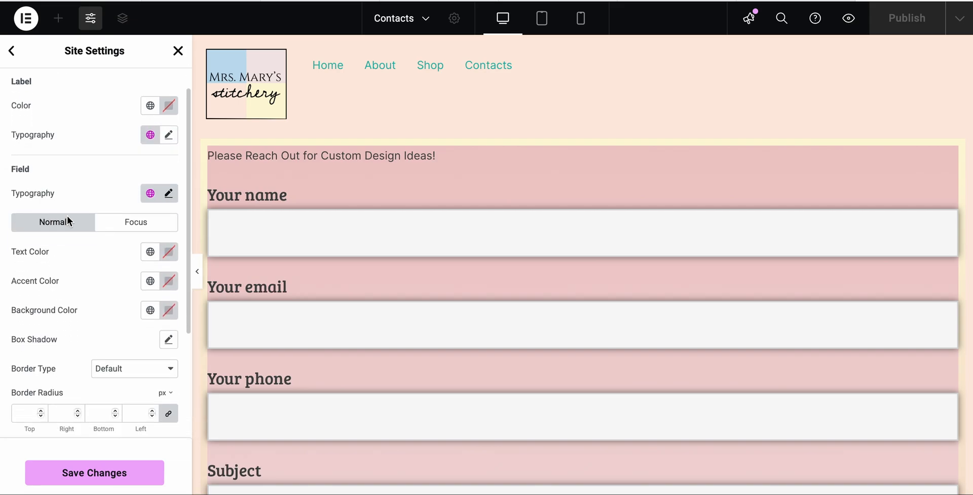
{"action": "scroll", "coordinate": [67, 215], "scroll_direction": "up", "scroll_amount": 4}
{"action": "scroll", "coordinate": [67, 215], "scroll_direction": "down", "scroll_amount": 1}
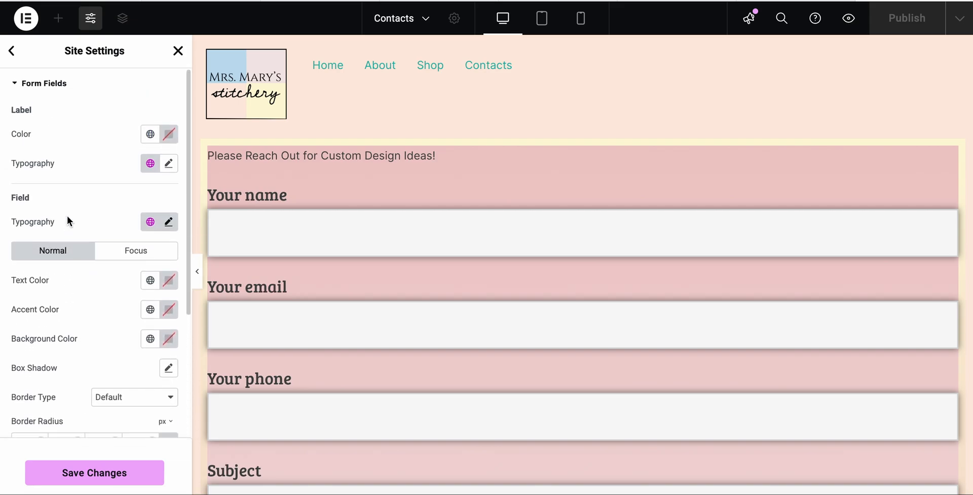